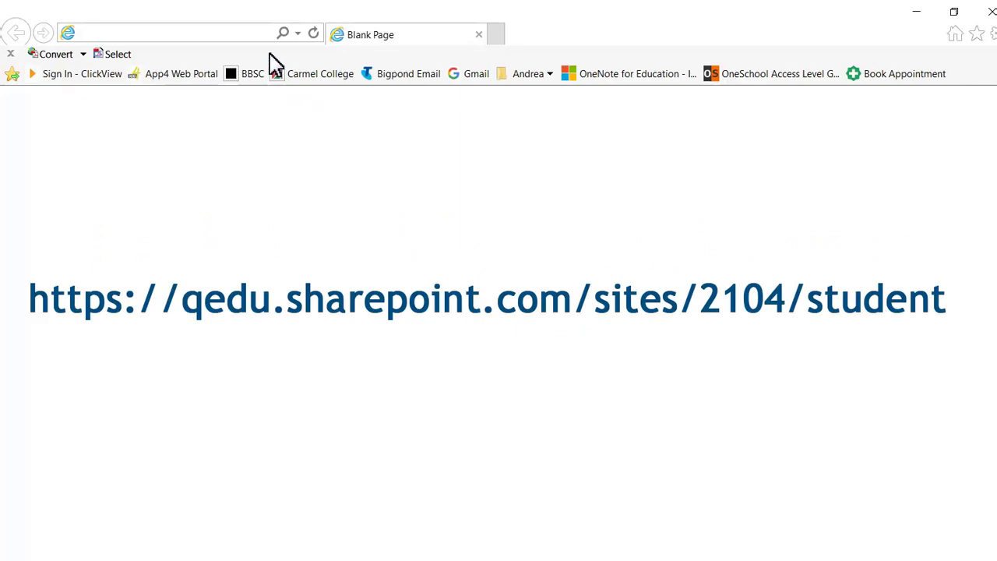
Load the Brisbane Bayside State College Student Intranet from its pasted SharePoint address
left_click(251, 35)
key("ctrl+v")
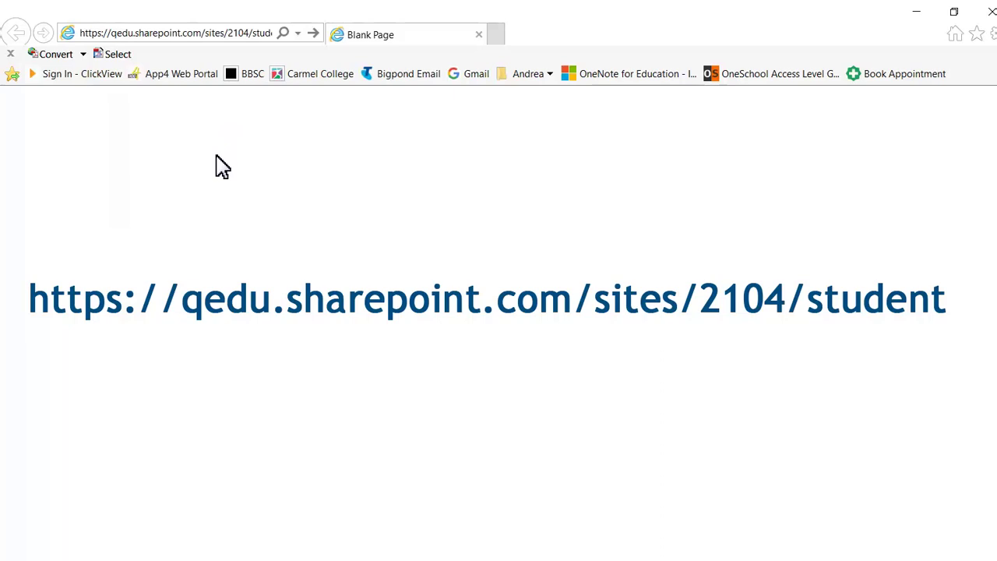
key("Return")
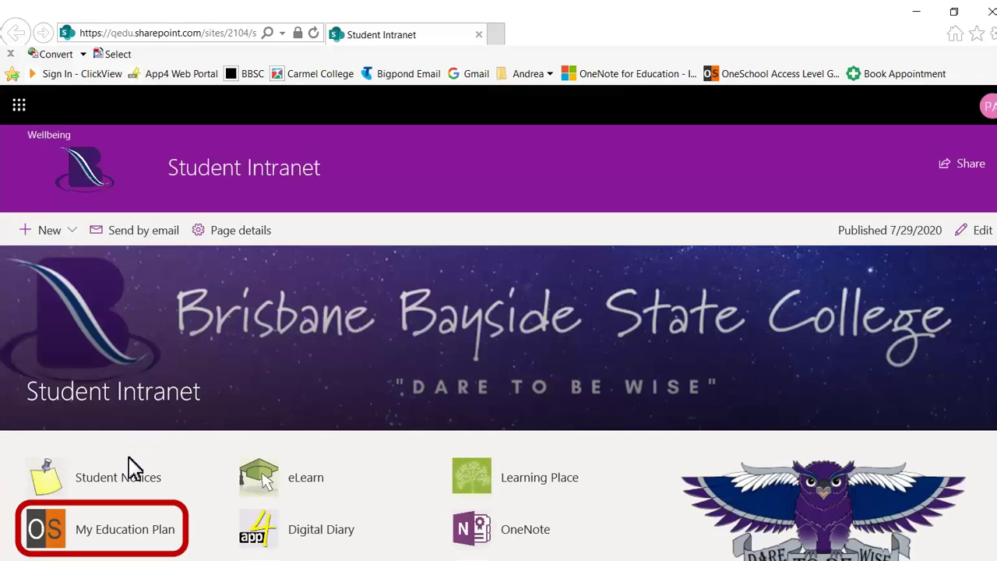
left_click(104, 538)
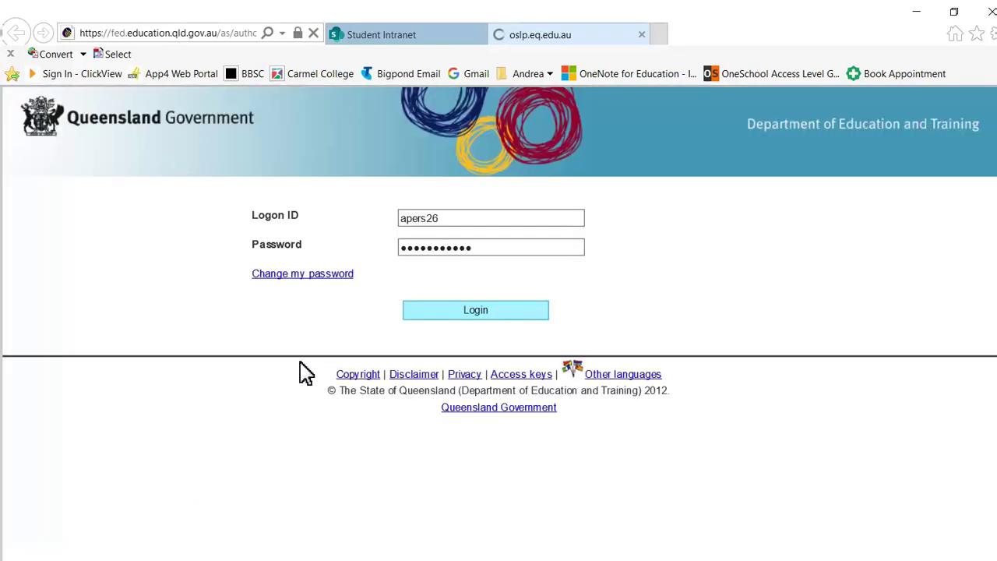
left_click(453, 220)
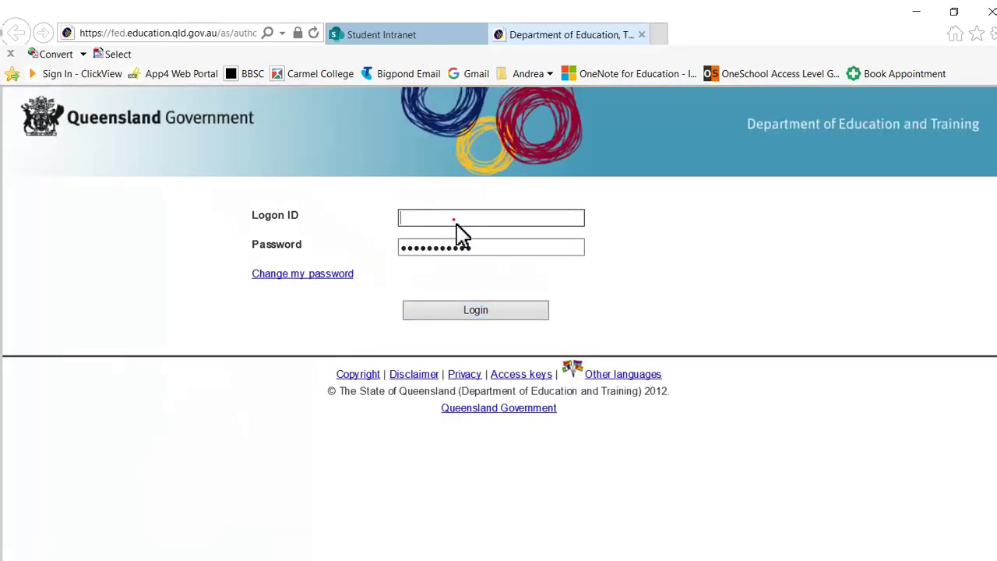
type("chall")
type("276")
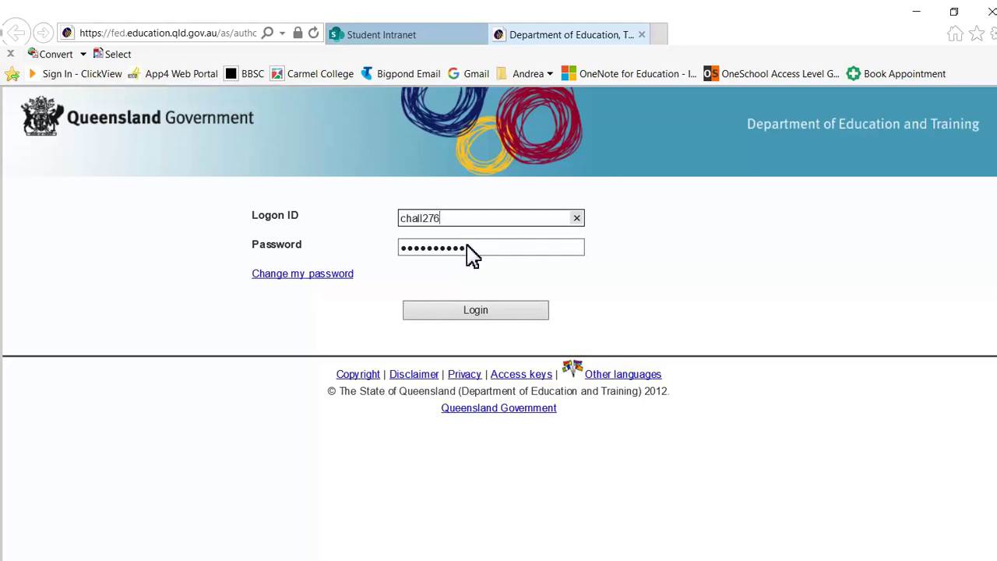
left_click(469, 249)
double_click(470, 248)
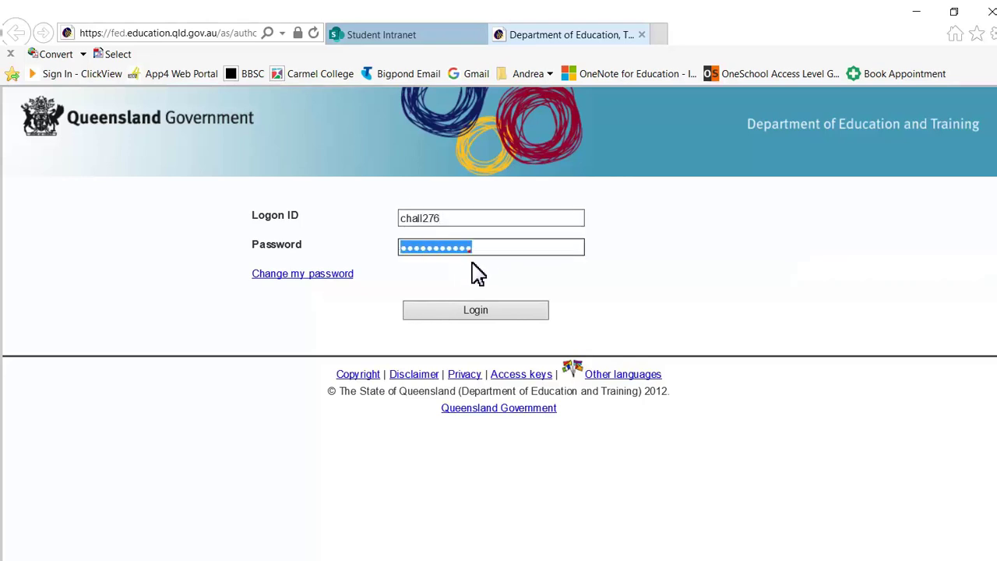
key("End")
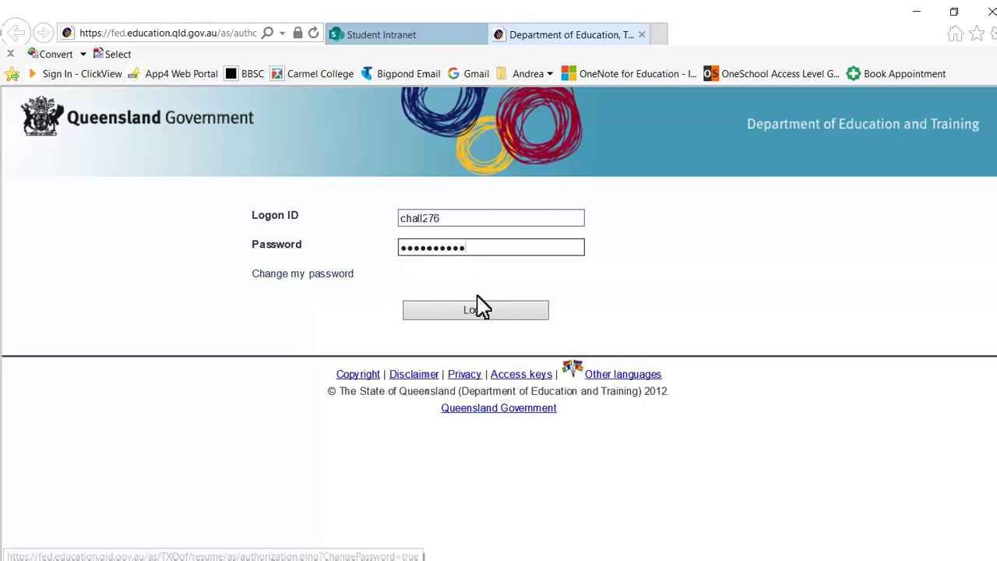
left_click(481, 313)
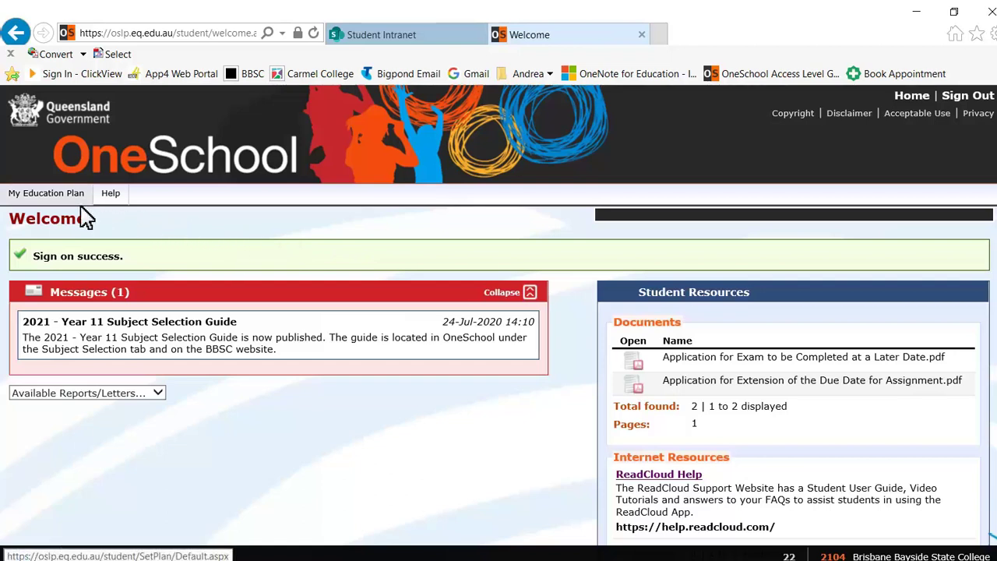
Open the education plan's Subject Selection section and review the Year 11 Subjects by Line PDF
left_click(48, 199)
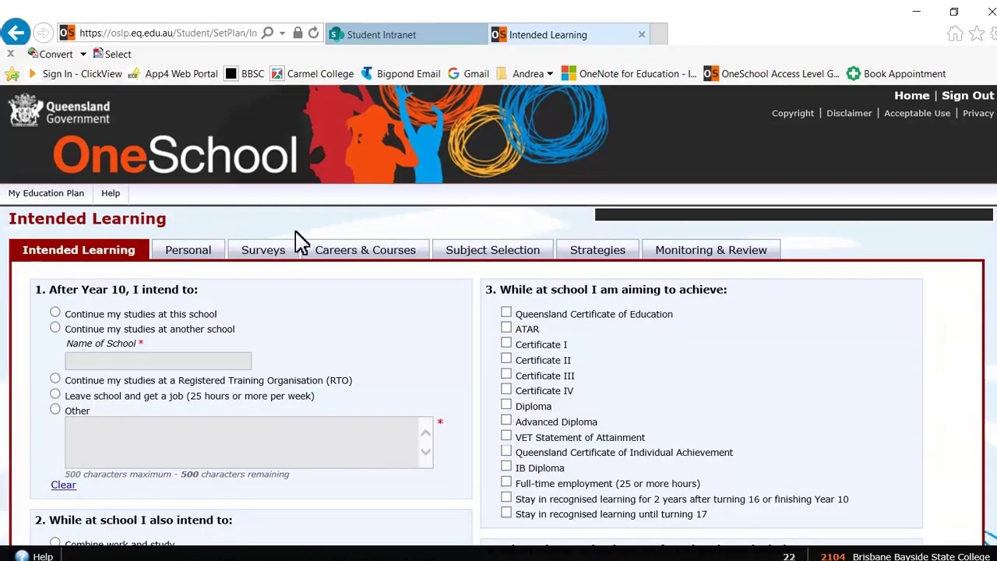
left_click(463, 254)
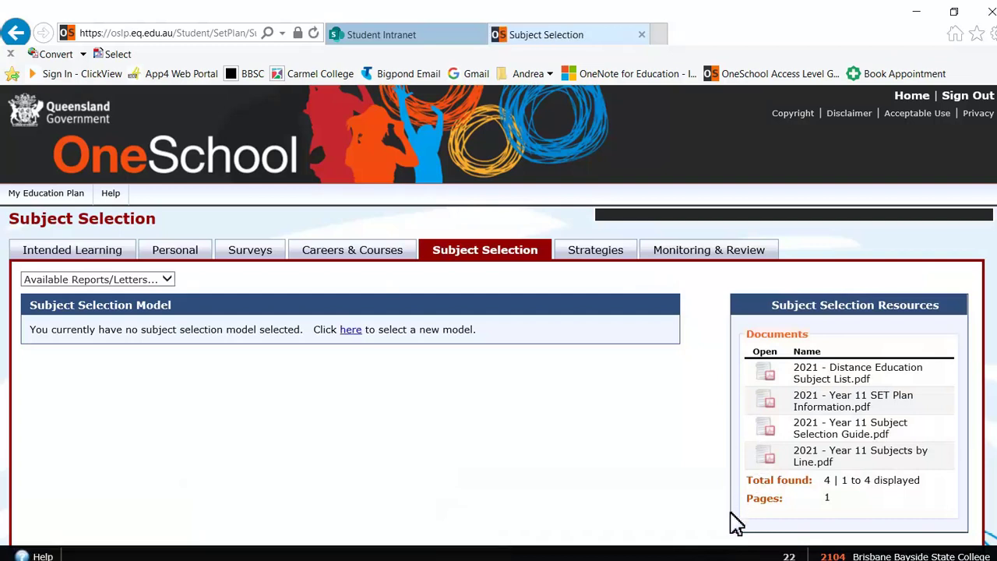
left_click(708, 550)
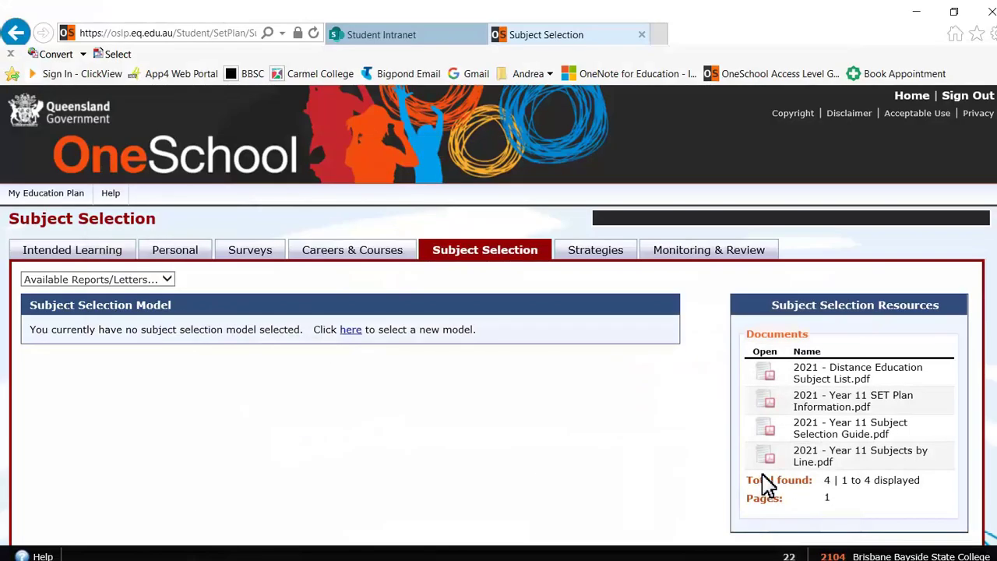
left_click(769, 463)
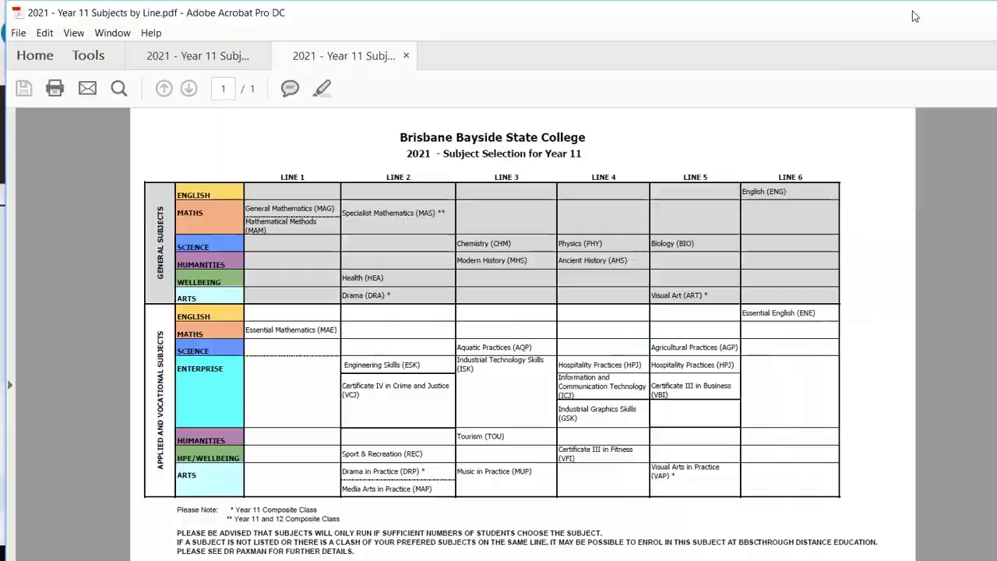
left_click(913, 18)
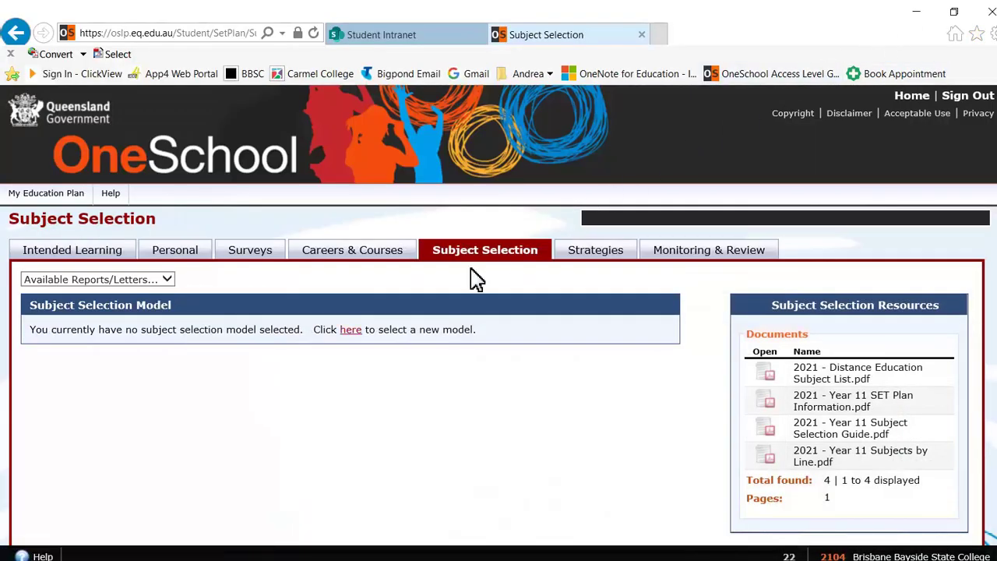
Save the 2021 - Year 11 Subject Selection model and start editing the line selections
left_click(351, 330)
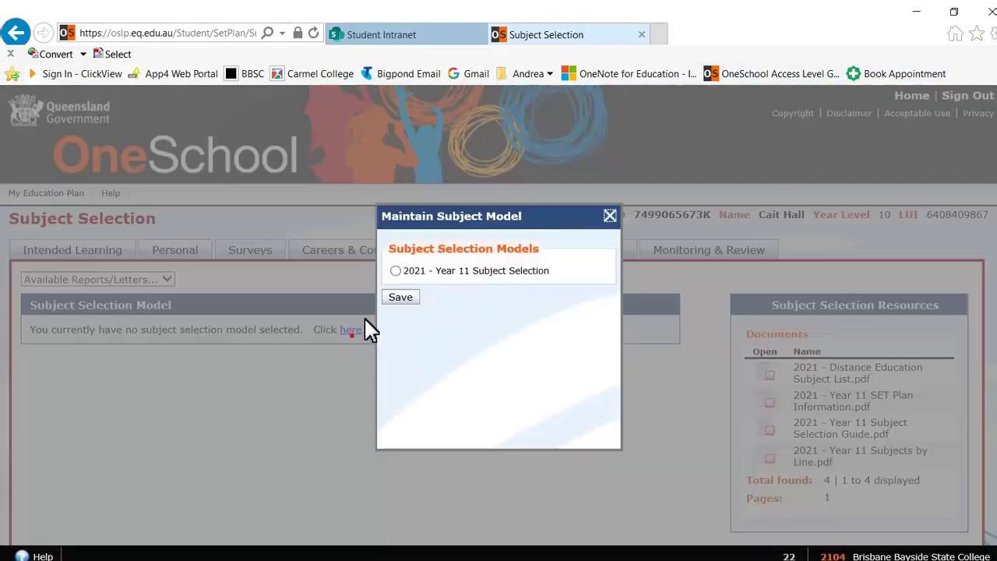
left_click(396, 270)
left_click(402, 297)
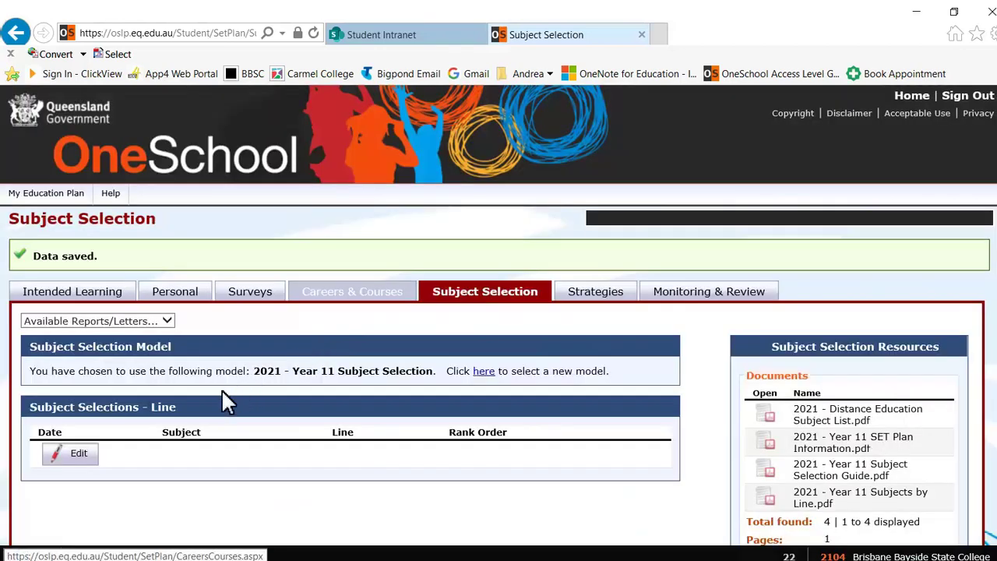
left_click(78, 456)
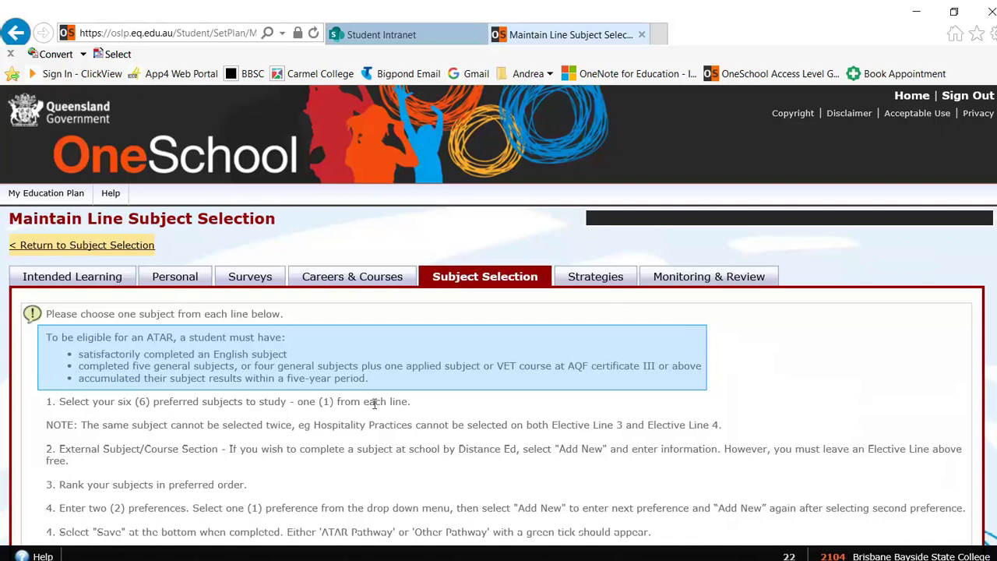
scroll(805, 450, "down", 3)
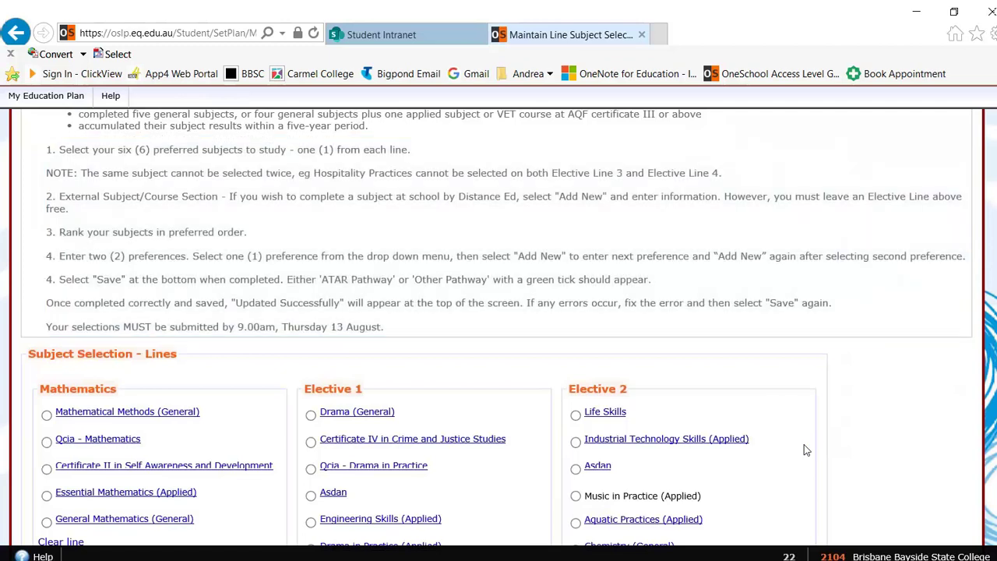
scroll(806, 450, "down", 3)
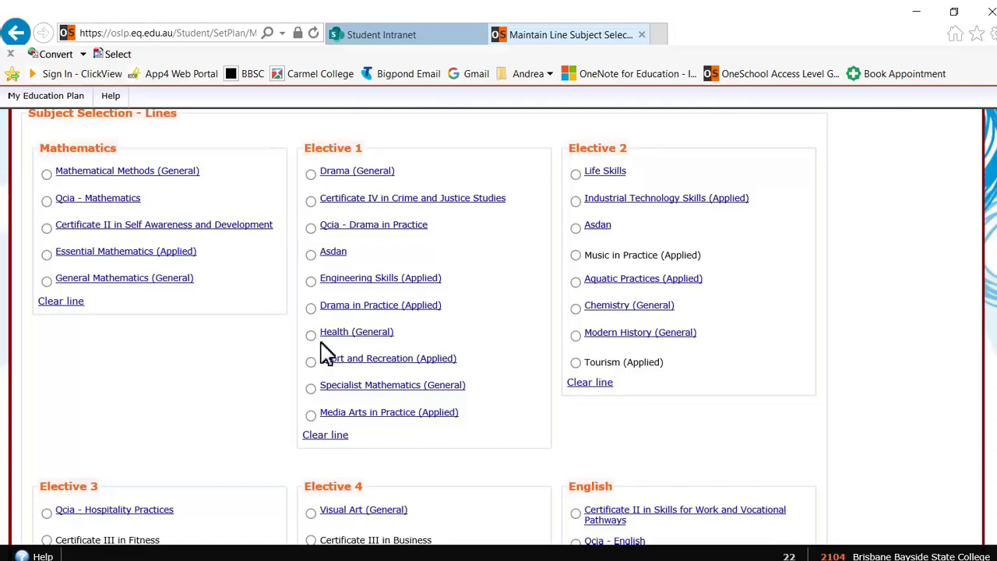
Pick General Mathematics, Health, Hospitality Practices, Visual Art and English (General) on the lines
left_click(52, 281)
left_click(310, 335)
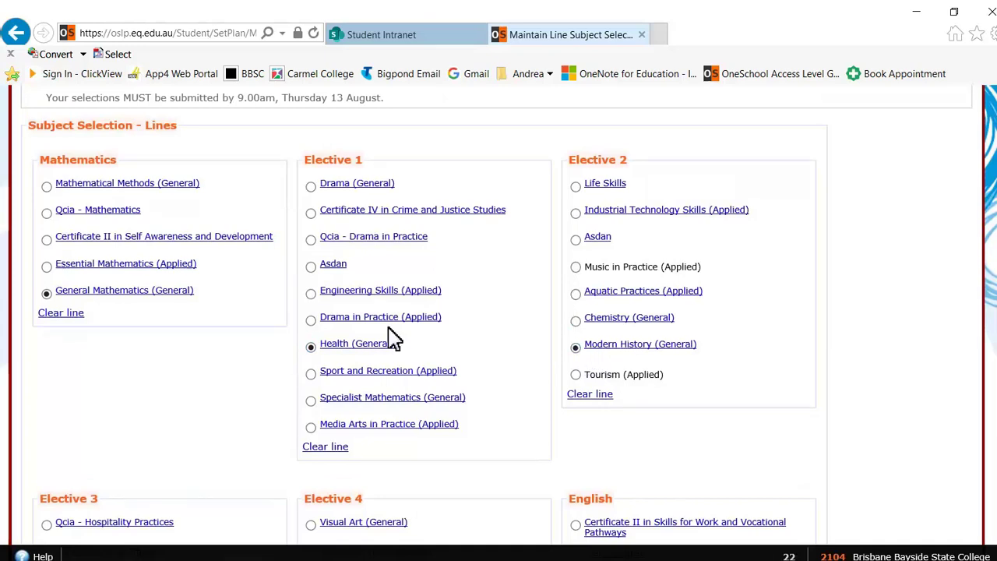
scroll(389, 335, "down", 4)
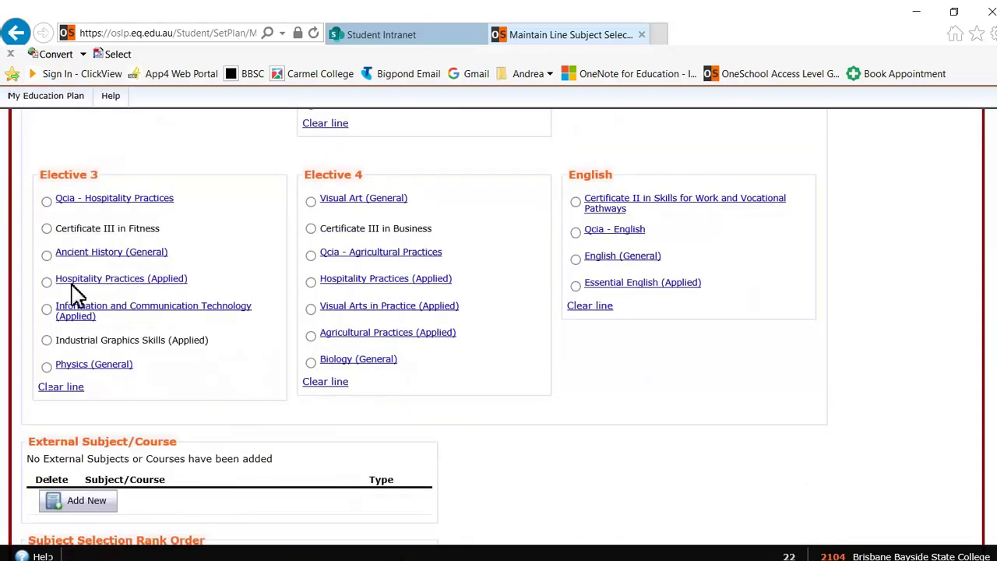
left_click(47, 281)
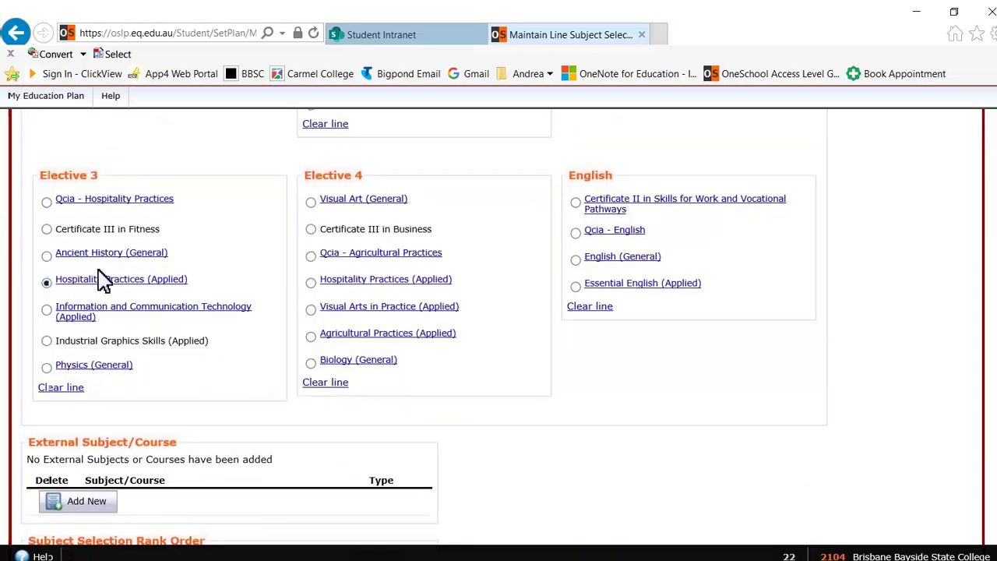
left_click(311, 203)
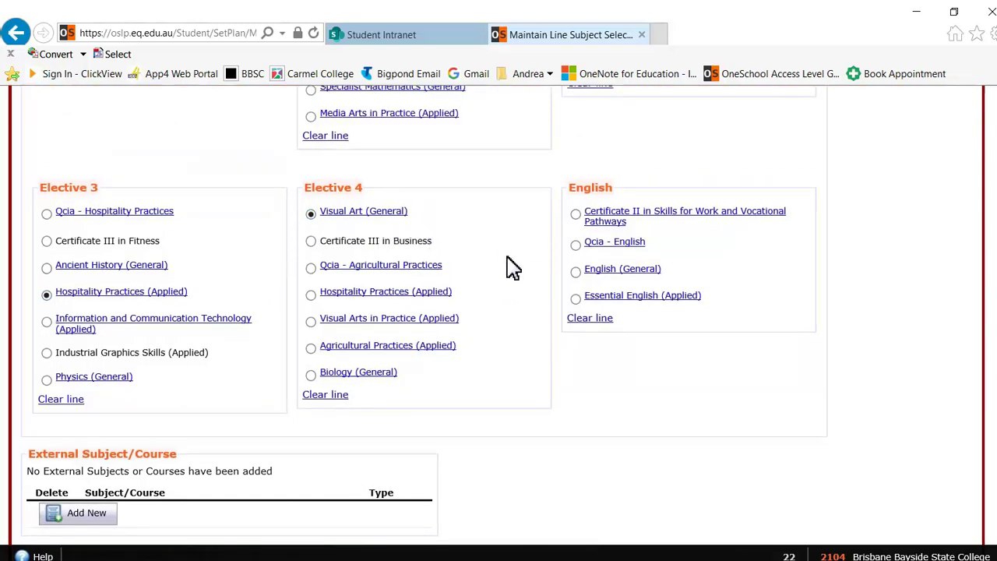
left_click(575, 273)
Change Elective 3 to Certificate III in Fitness and Elective 4 to Biology
left_click(56, 401)
left_click(46, 241)
left_click(310, 375)
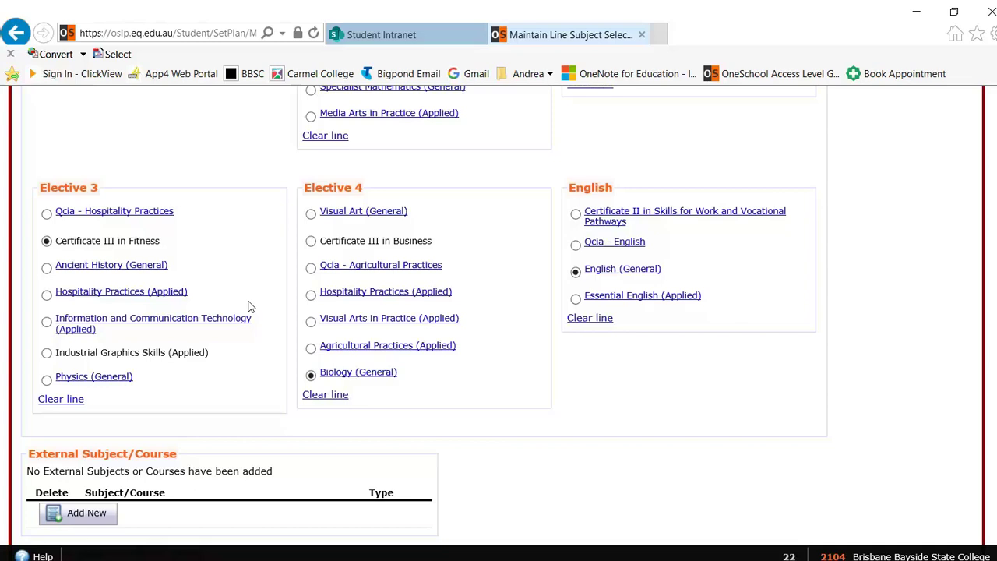
scroll(199, 253, "down", 4)
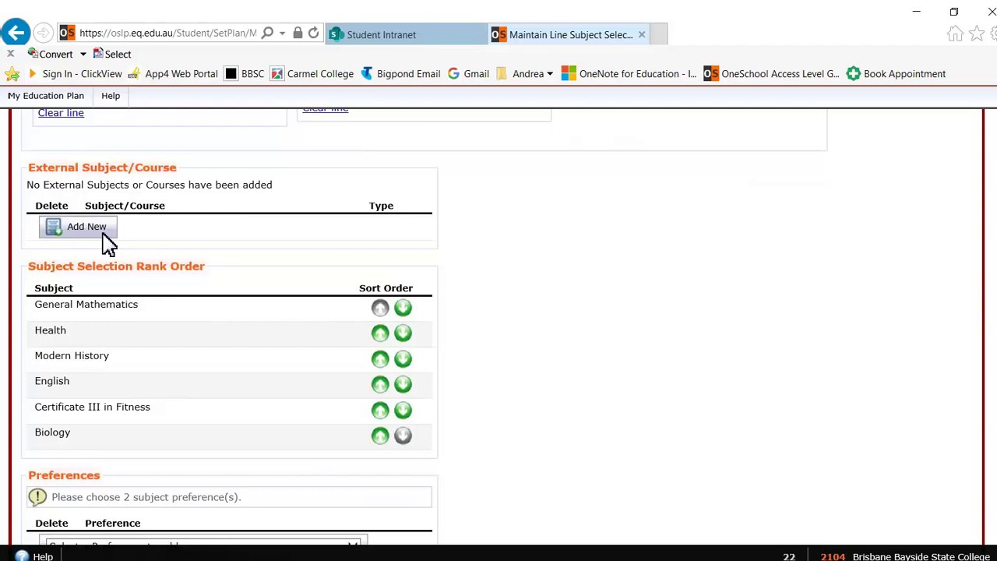
Add Accounting as a General external course and clear the Elective 4 choice
left_click(92, 236)
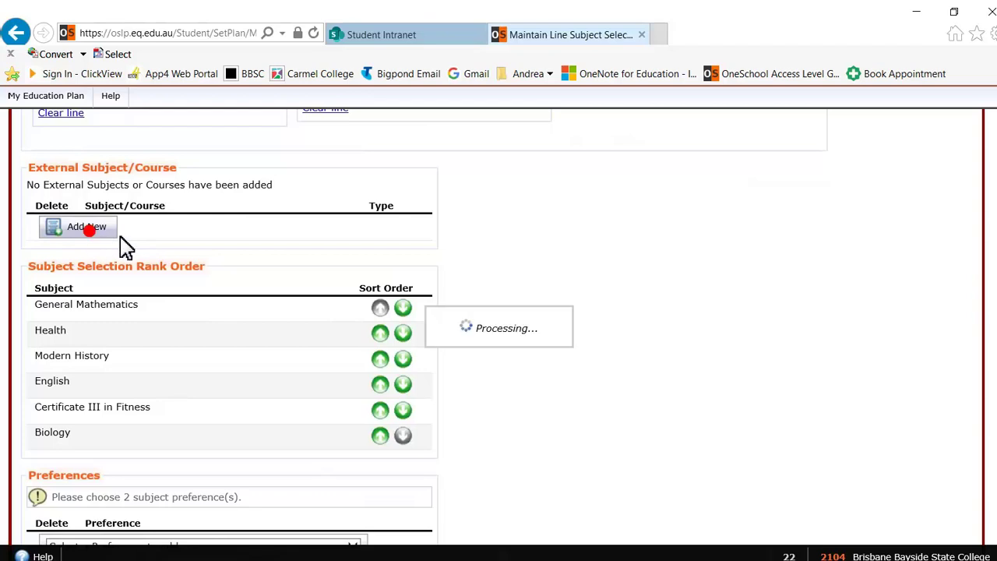
left_click(328, 272)
type("Account")
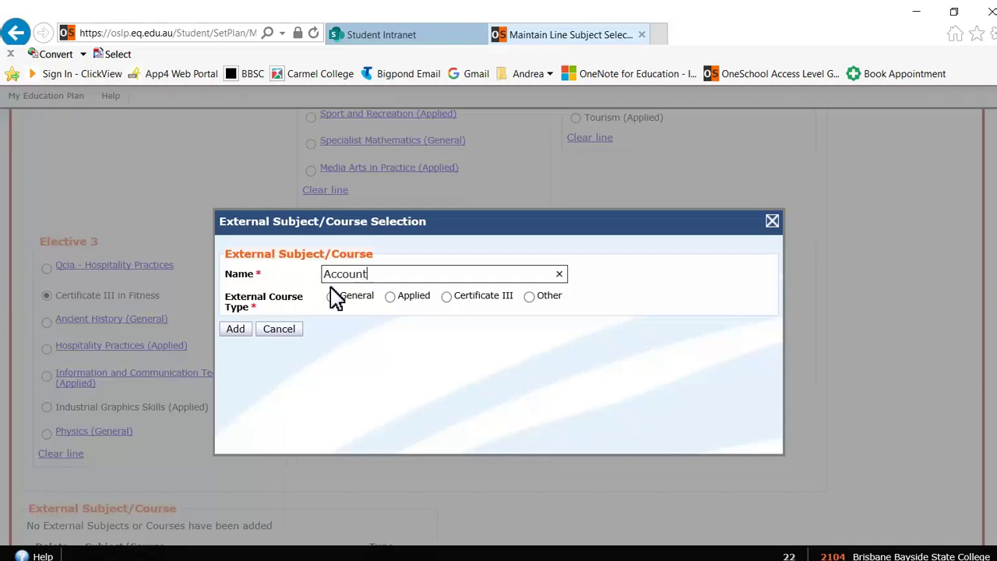
type("ing")
left_click(331, 299)
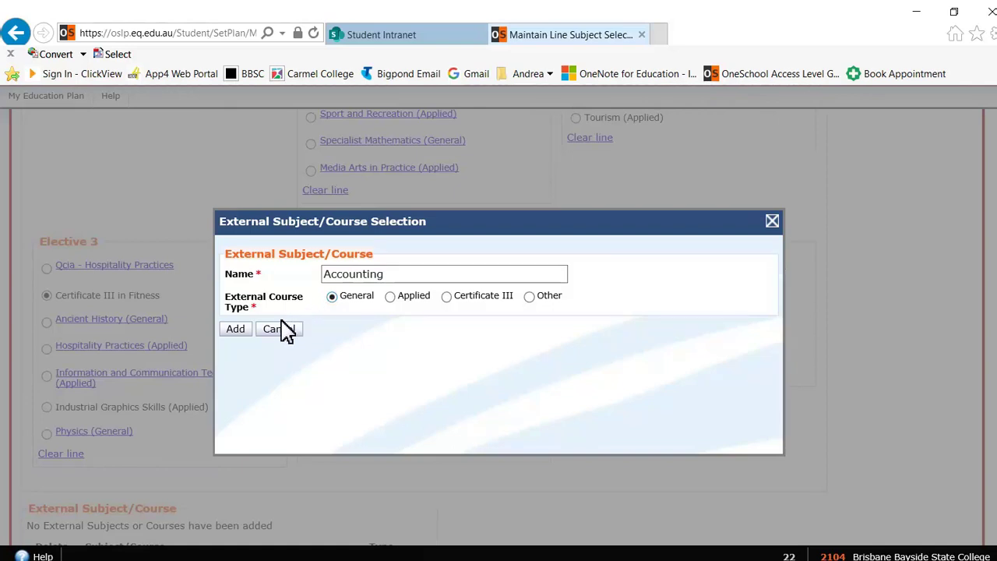
left_click(243, 334)
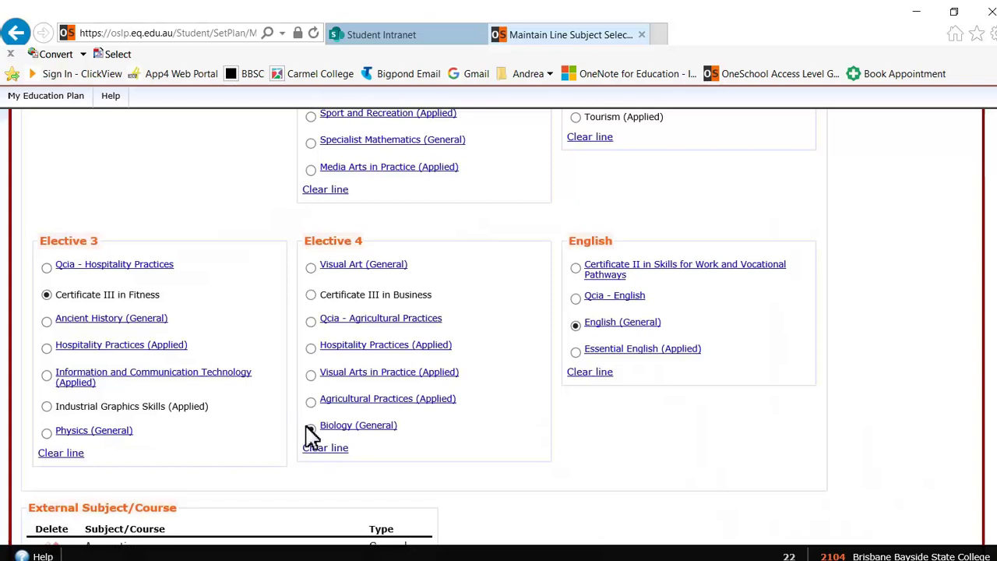
left_click(310, 431)
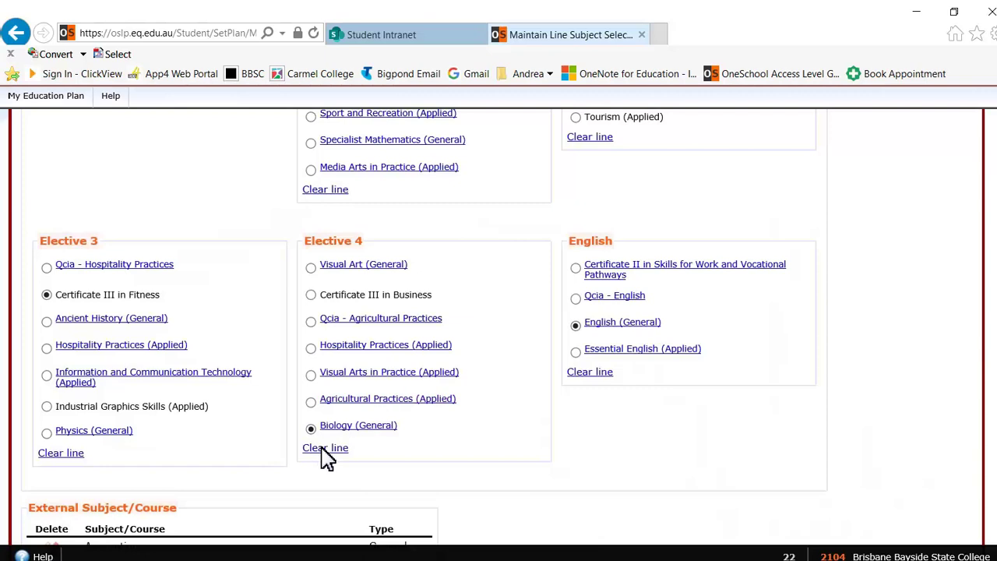
left_click(326, 448)
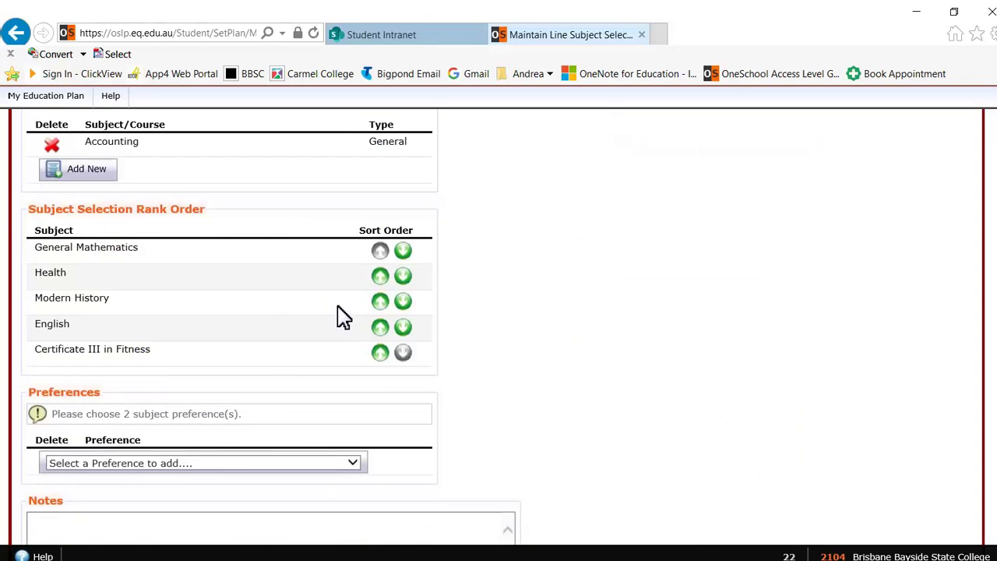
Move Health to first and Certificate III in Fitness to second in the rank order
left_click(379, 275)
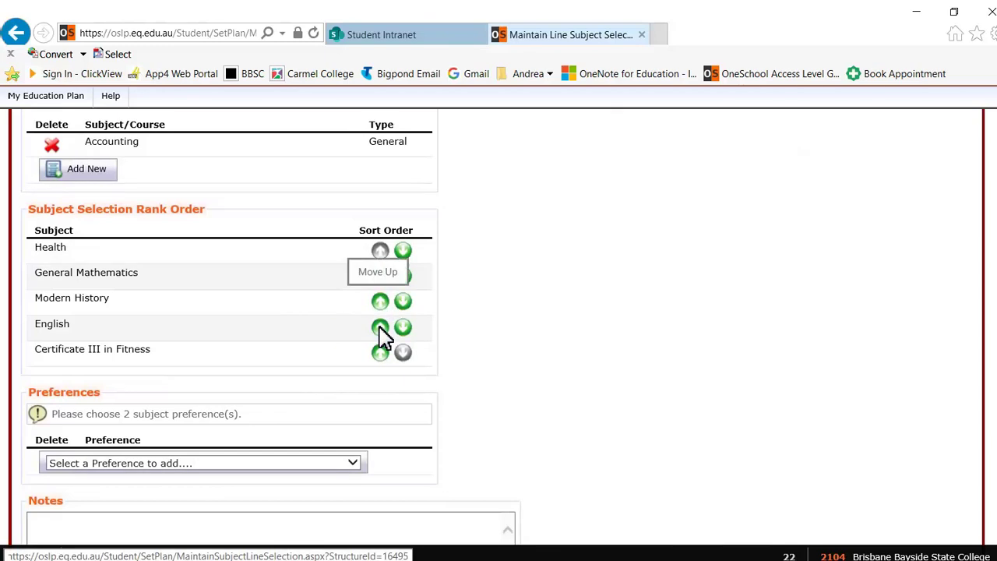
left_click(380, 353)
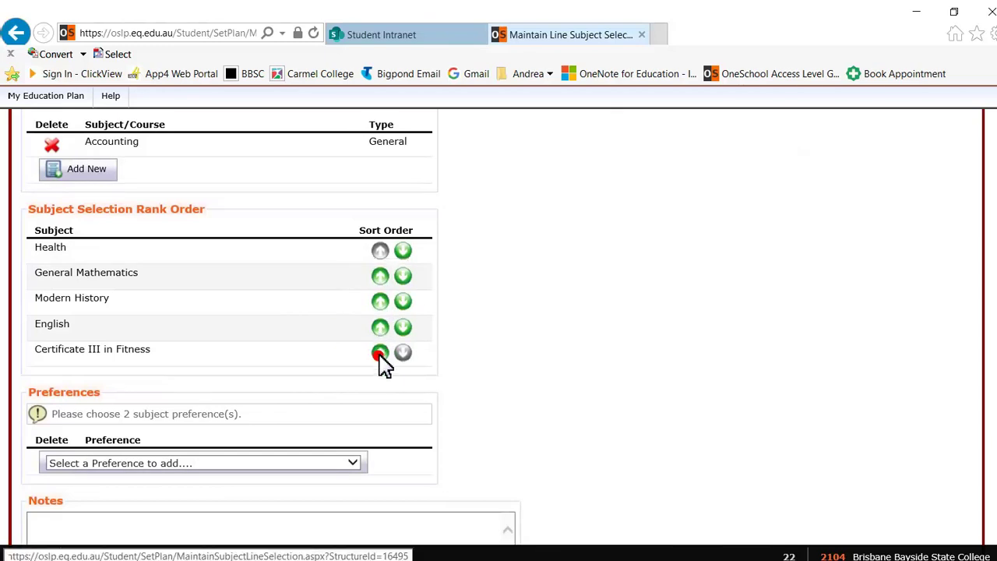
left_click(381, 339)
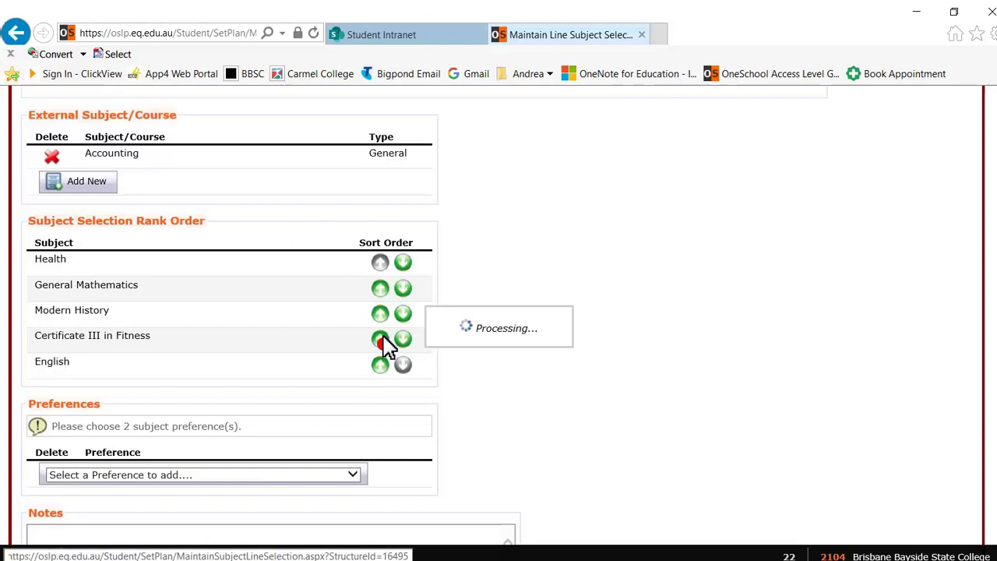
left_click(379, 314)
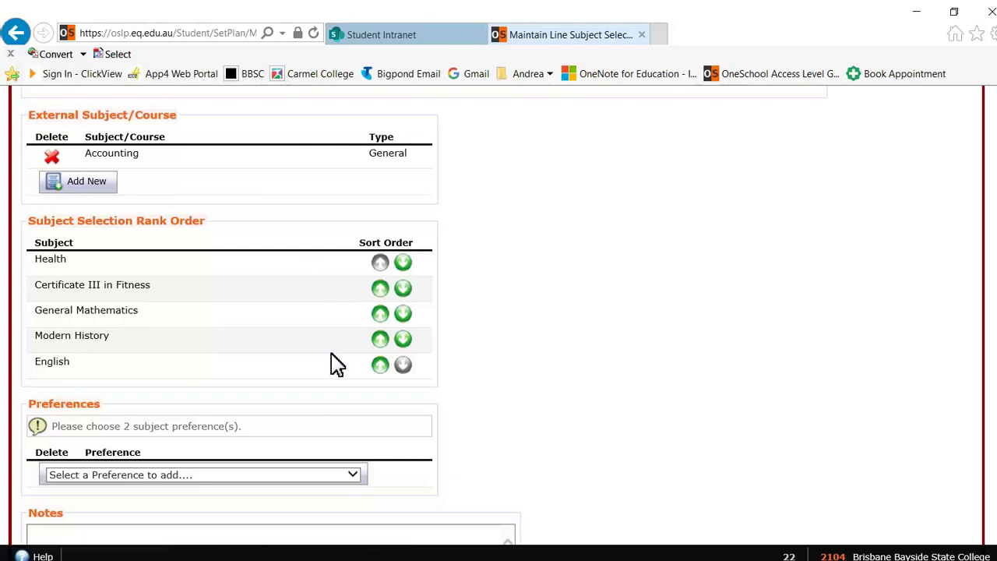
scroll(335, 363, "down", 3)
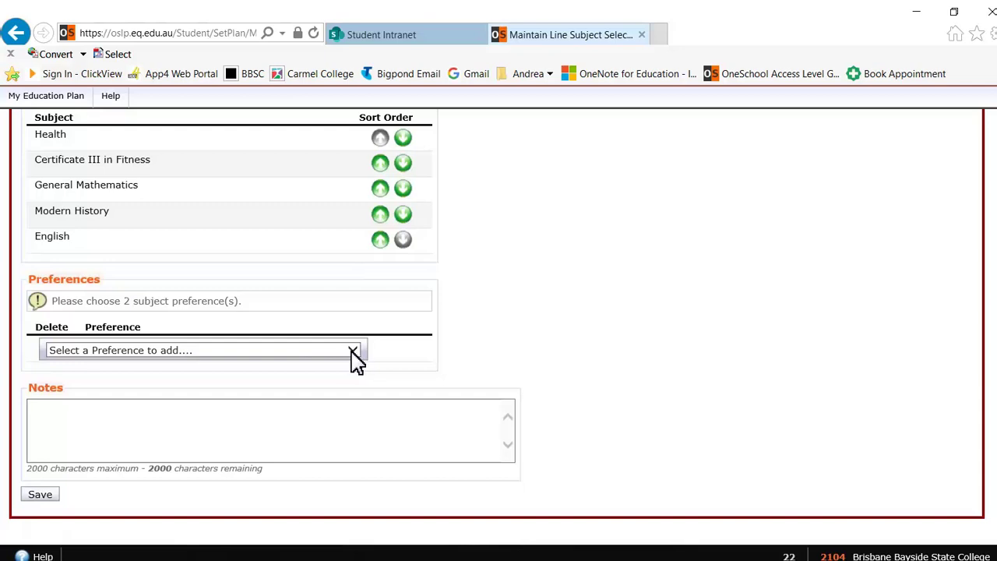
Add Sport and Recreation as the first subject preference
left_click(354, 354)
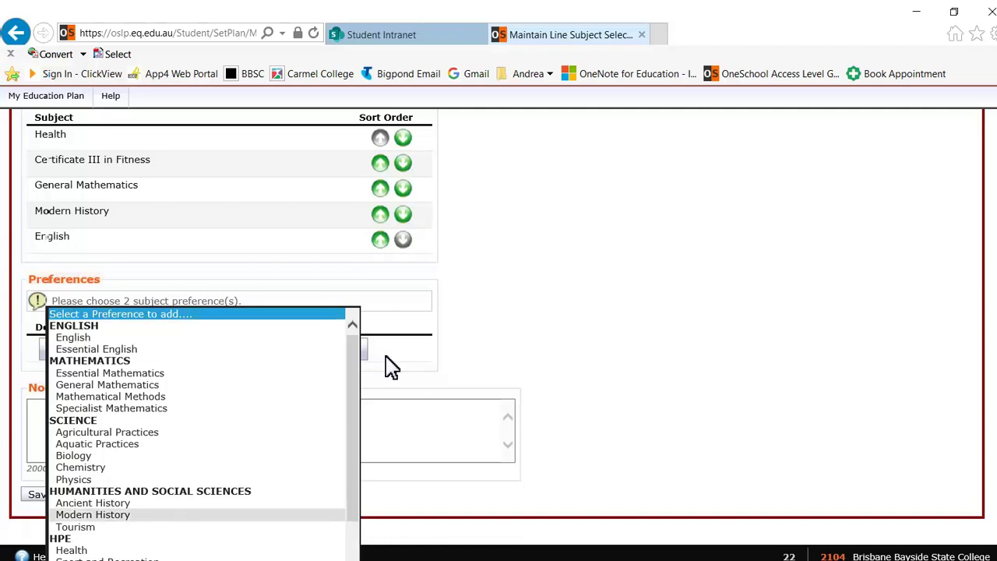
key("Down")
key("Return")
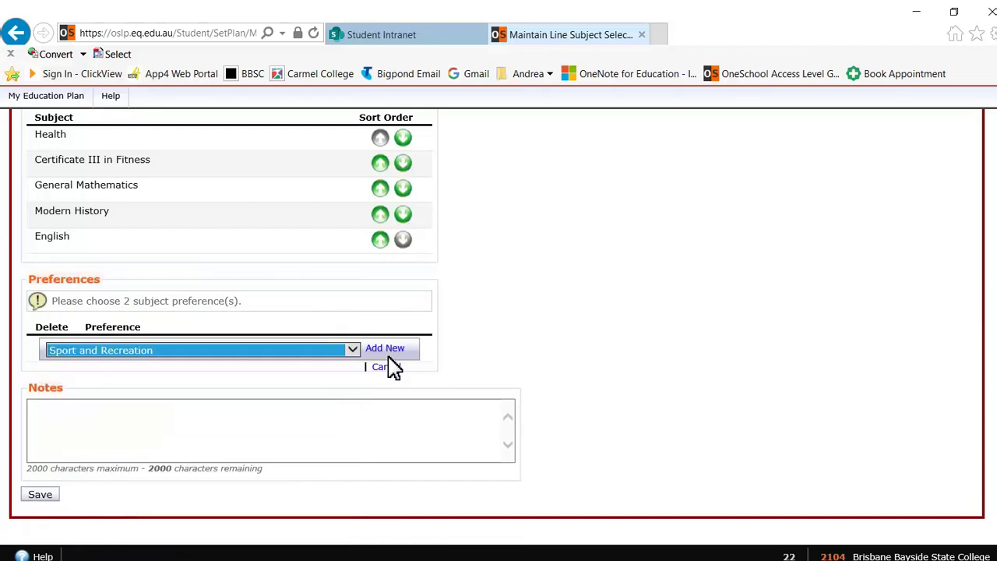
left_click(390, 351)
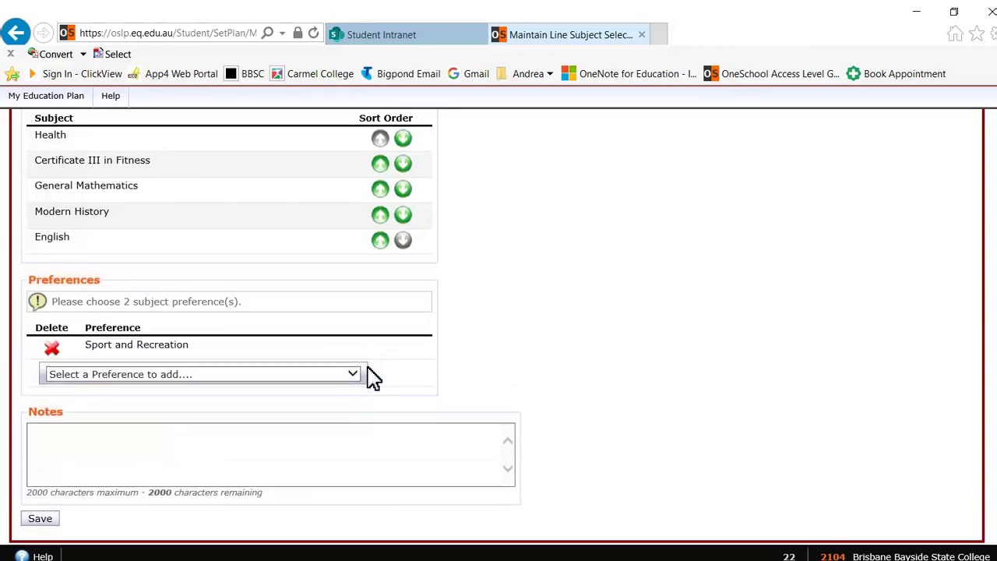
Add Drama as the second subject preference
left_click(354, 376)
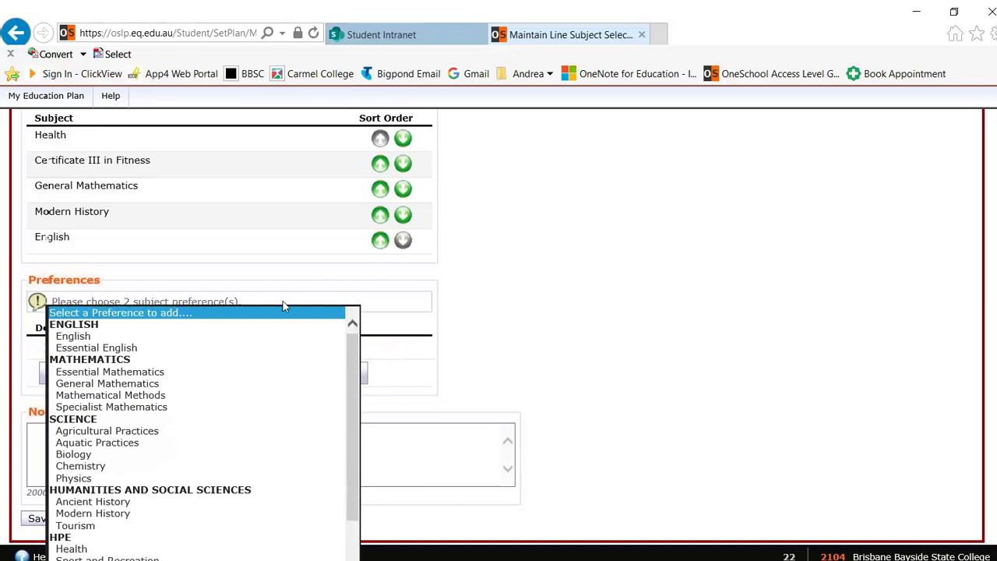
scroll(257, 320, "down", 6)
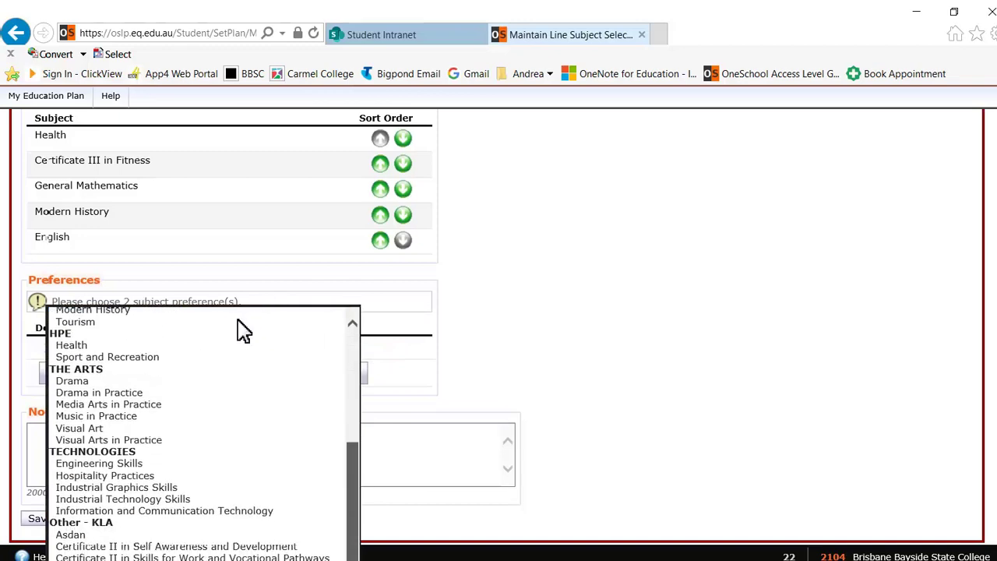
left_click(108, 382)
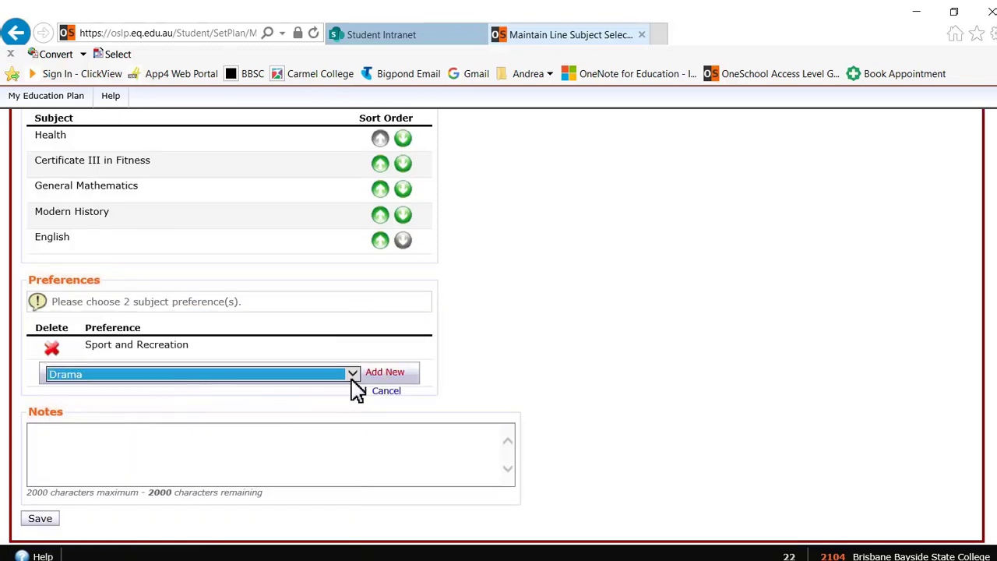
left_click(383, 373)
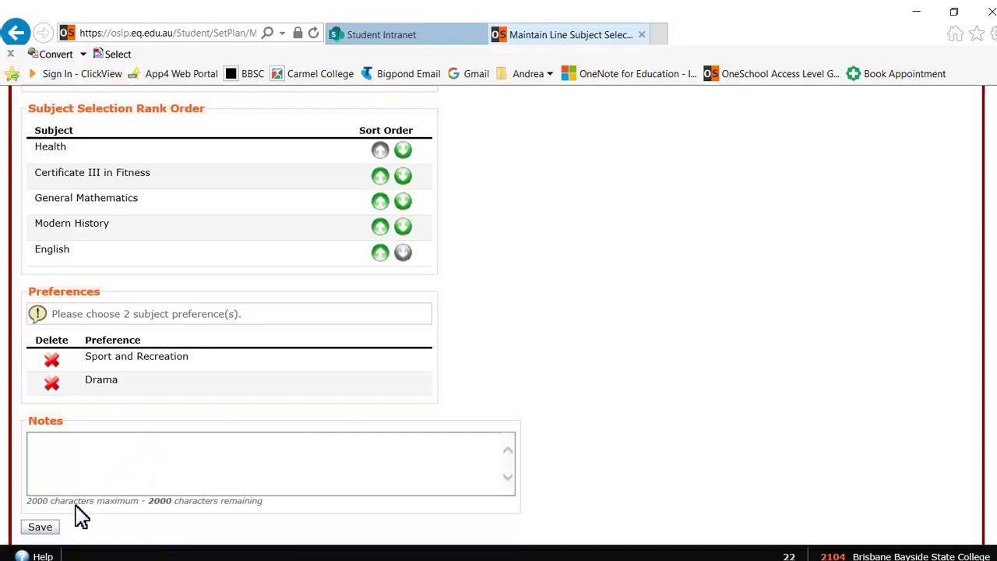
Save the line subject selection and confirm the ATAR Pathway tick under ATAR Eligibility
left_click(41, 527)
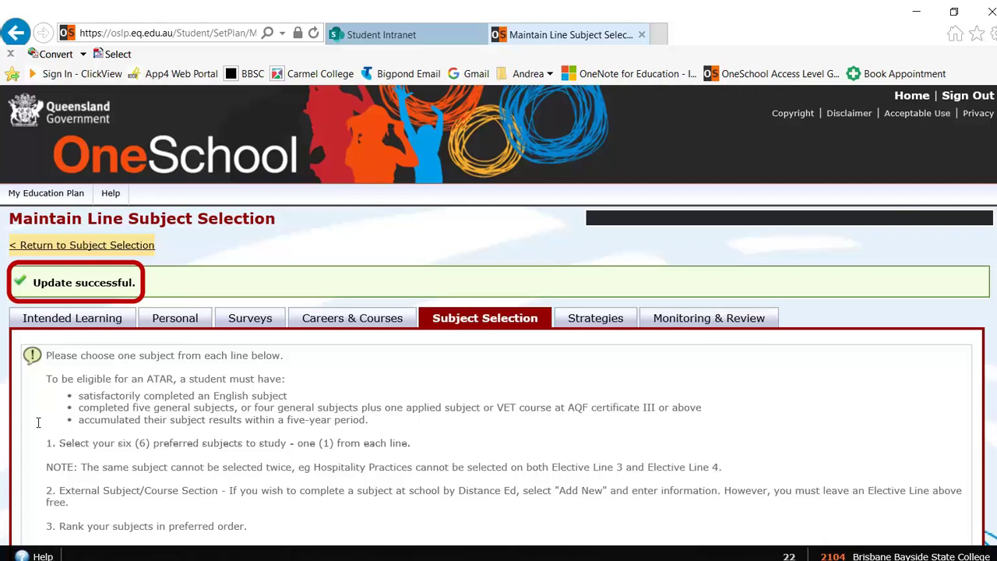
scroll(800, 253, "down", 10)
scroll(790, 317, "down", 4)
scroll(783, 363, "down", 4)
scroll(780, 388, "down", 2)
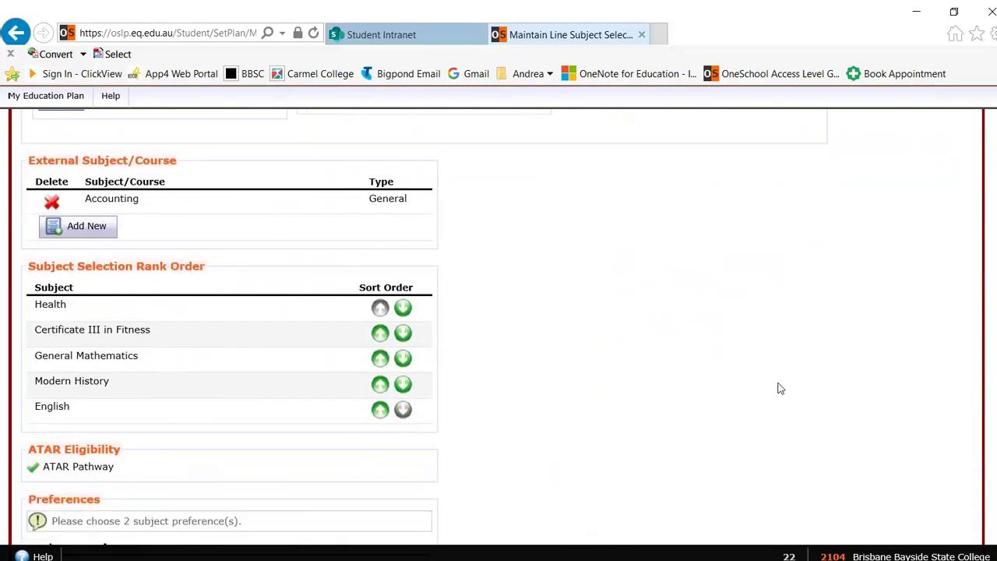
scroll(779, 388, "down", 1)
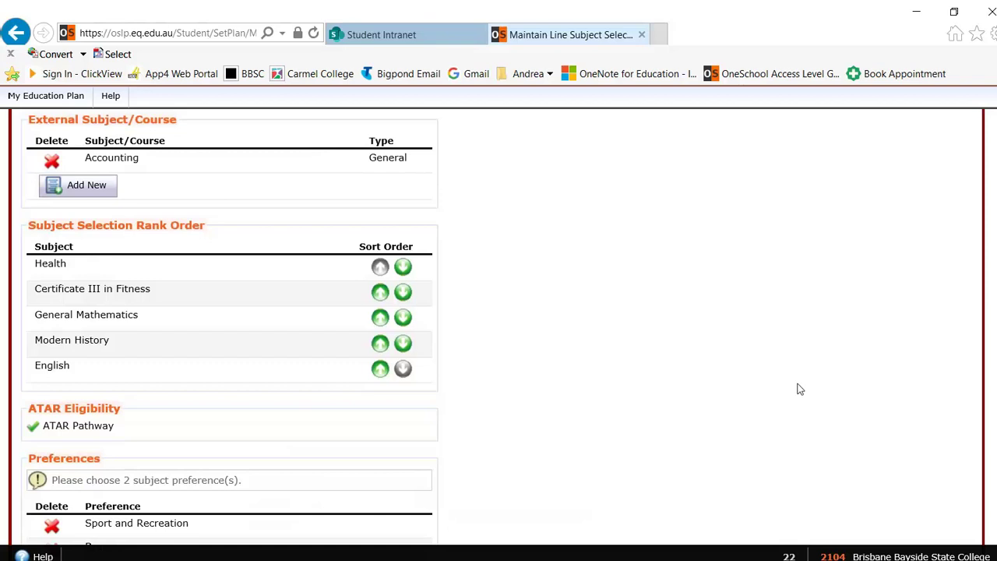
scroll(800, 388, "up", 10)
scroll(805, 205, "up", 5)
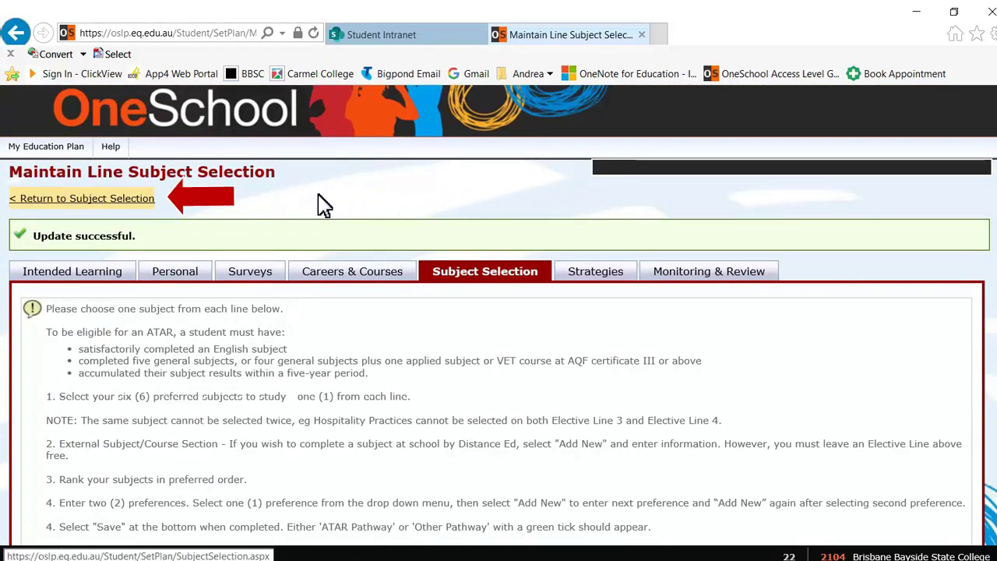
Return to the Subject Selection overview page
left_click(71, 199)
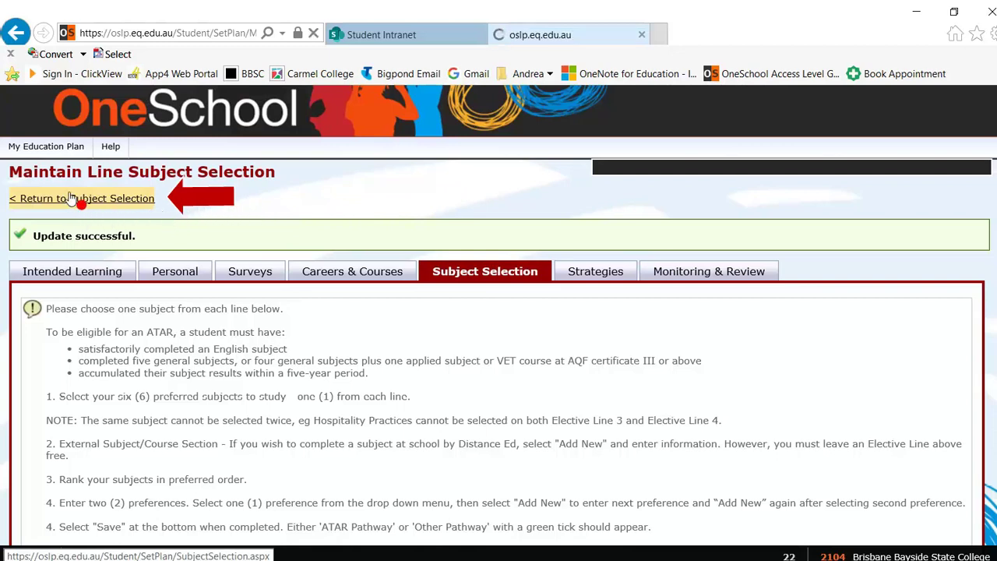